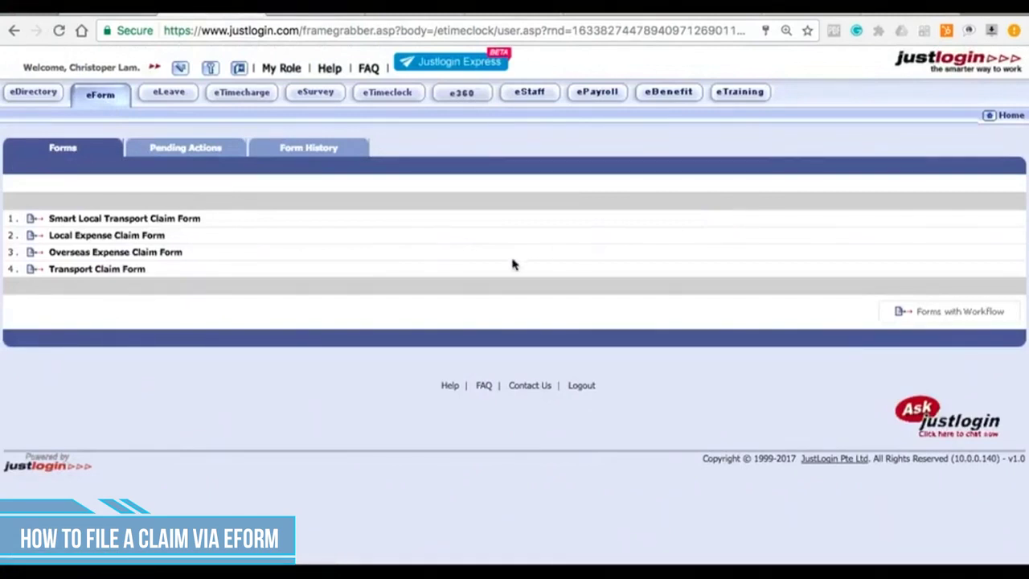
# Step: Start a new blank Local Expense Claim Form from the Forms tab's list
pyautogui.click(36, 239)
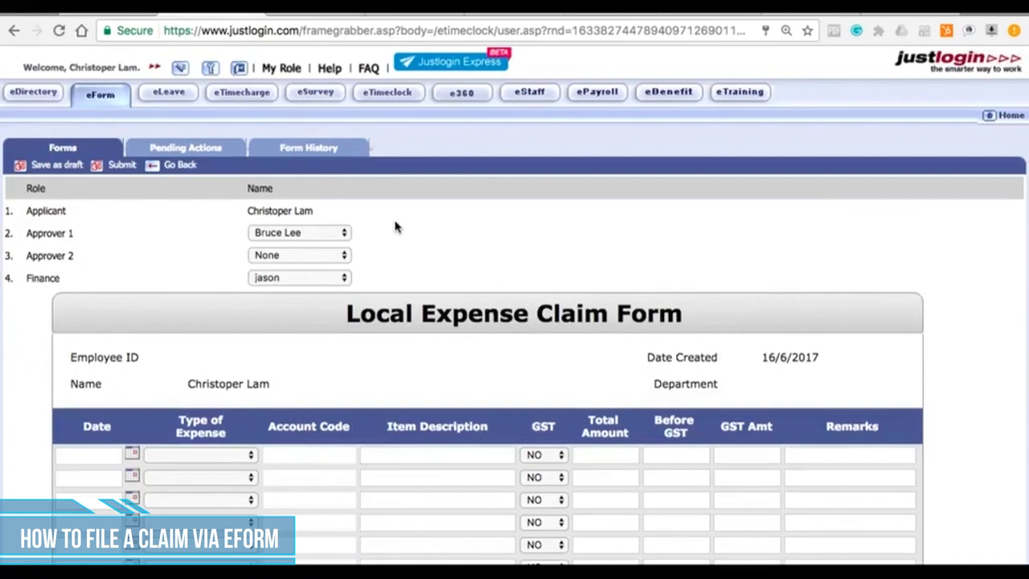
# Step: Set Approver 1 to a different colleague and leave Approver 2 as None
pyautogui.click(344, 236)
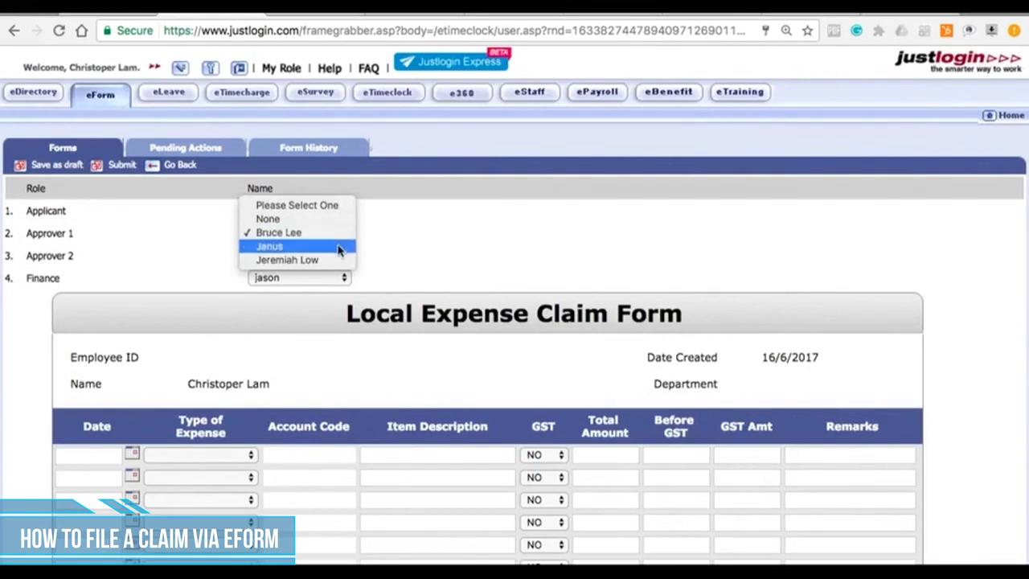
pyautogui.click(338, 247)
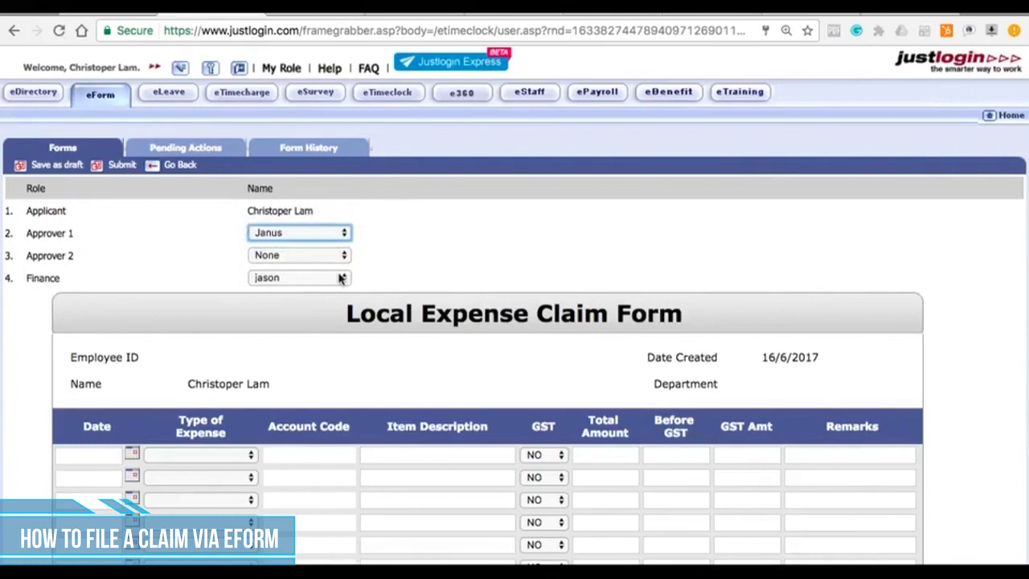
pyautogui.click(347, 257)
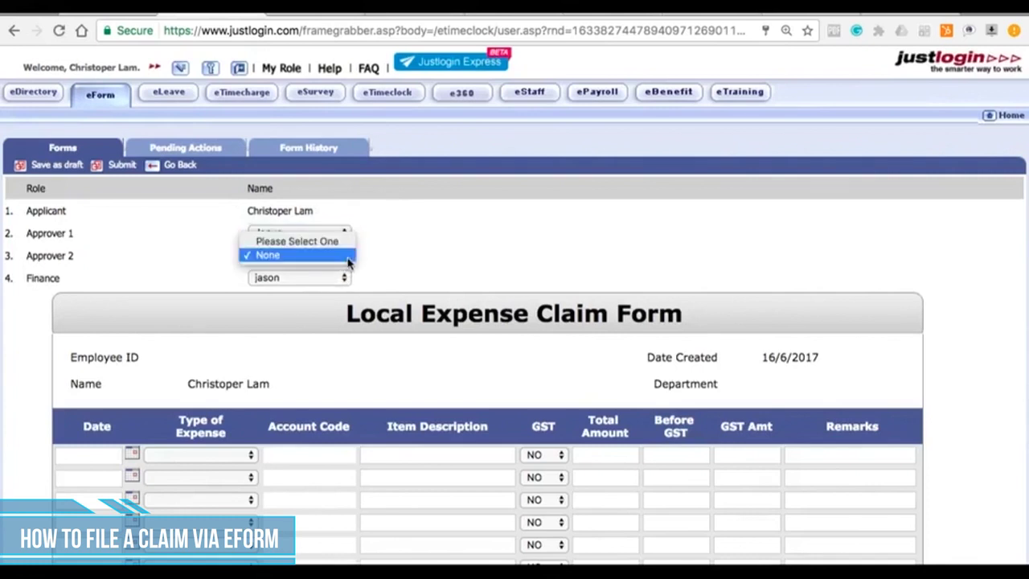
pyautogui.click(349, 255)
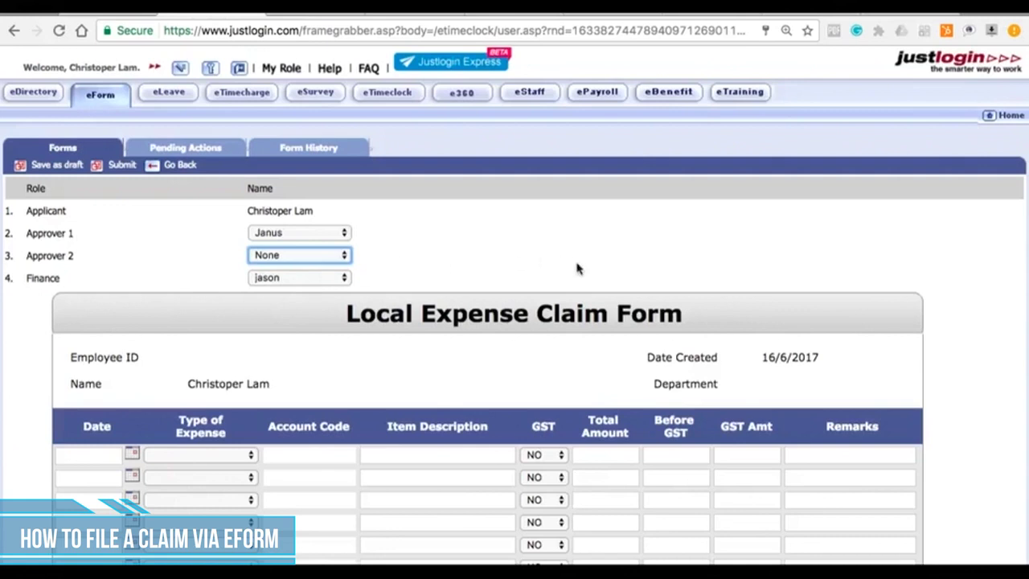
pyautogui.click(985, 336)
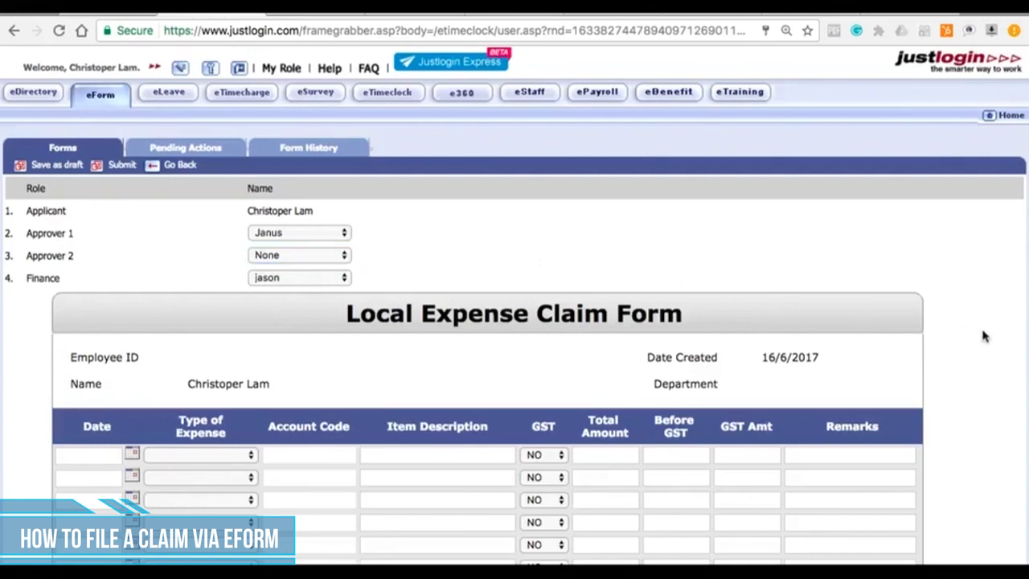
pyautogui.scroll(-5, 985, 336)
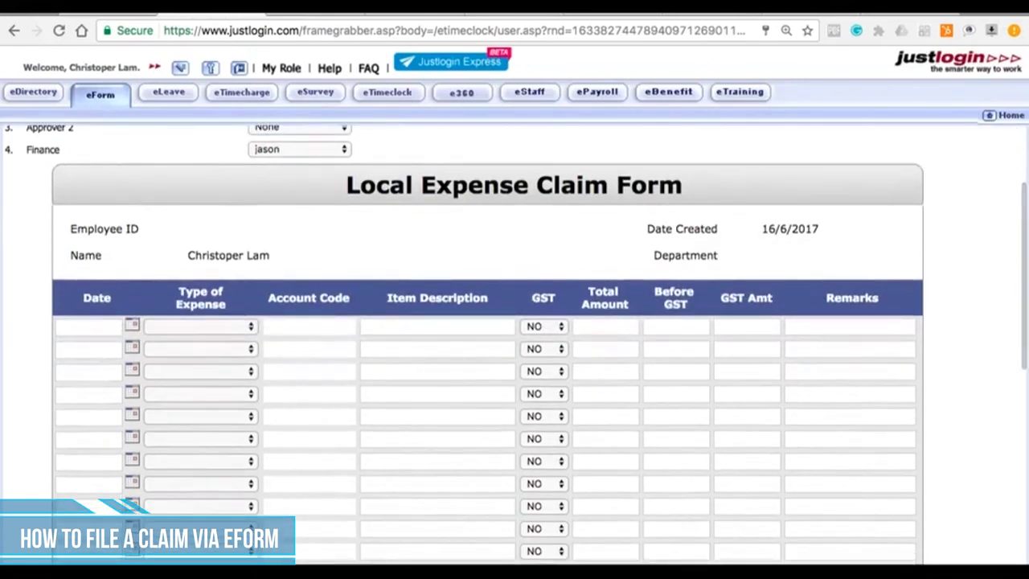
# Step: Date the first claim row 05/06/2017 and make it a Medical Claim
pyautogui.click(132, 324)
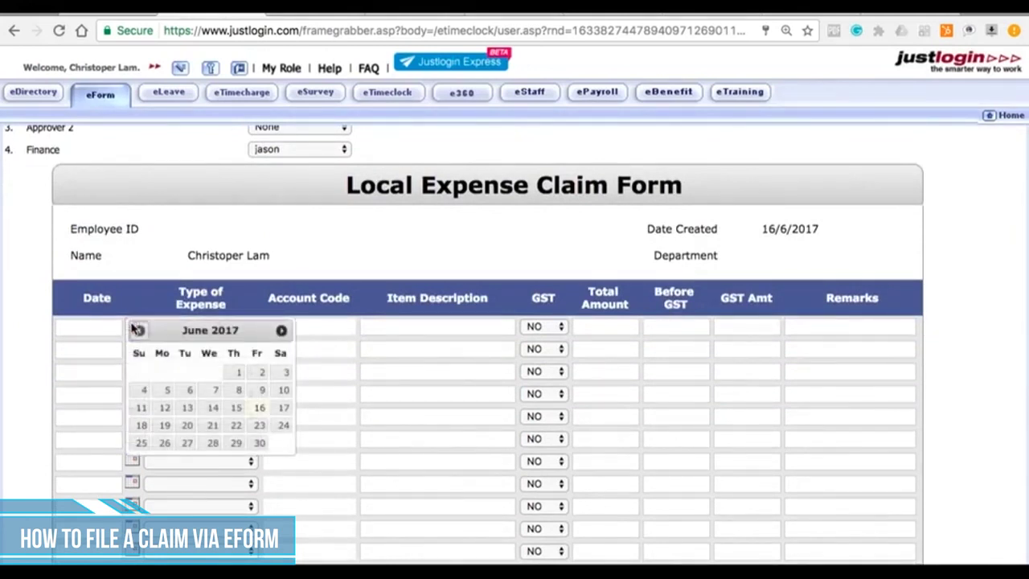
pyautogui.click(167, 392)
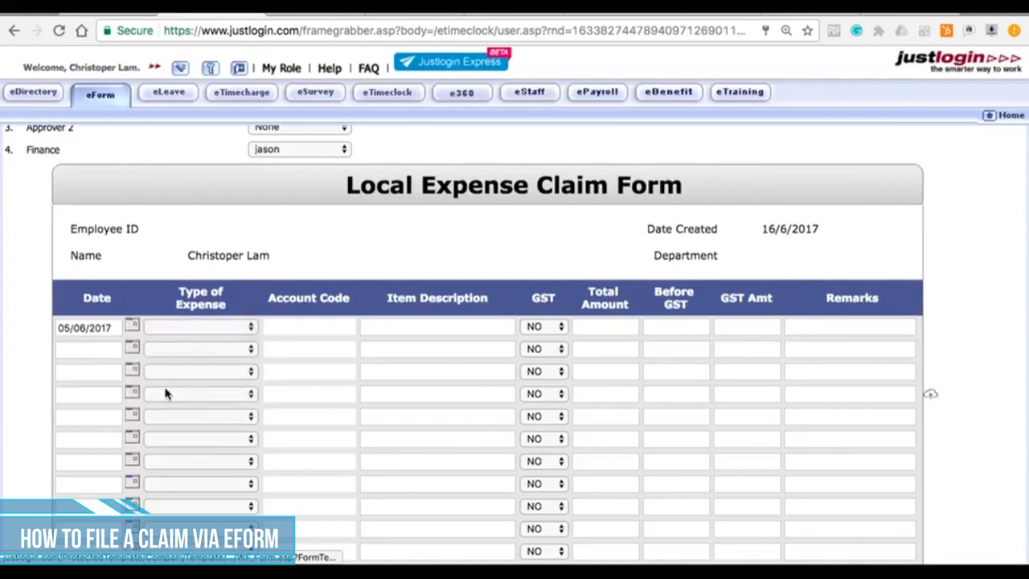
pyautogui.click(234, 327)
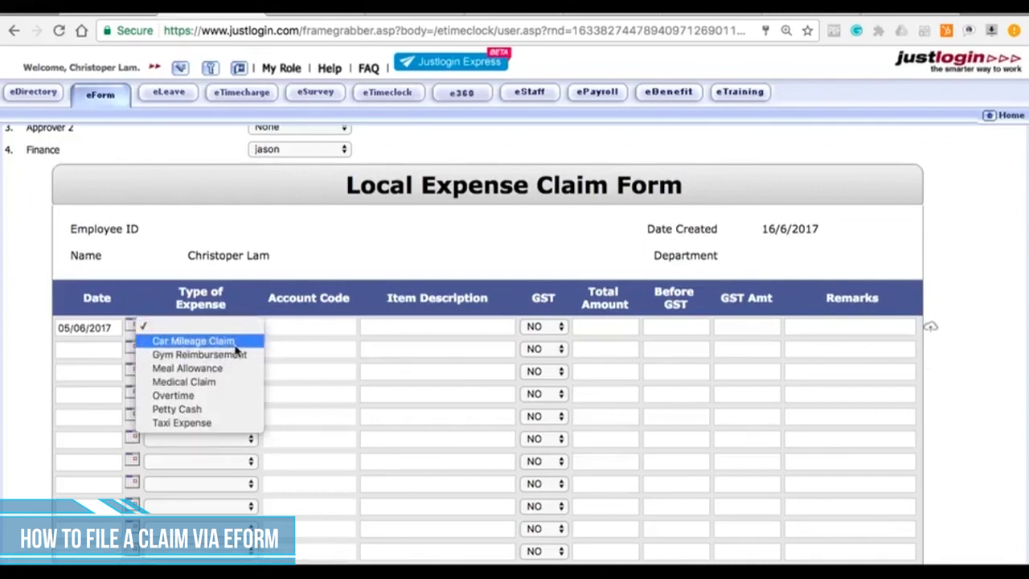
pyautogui.click(230, 381)
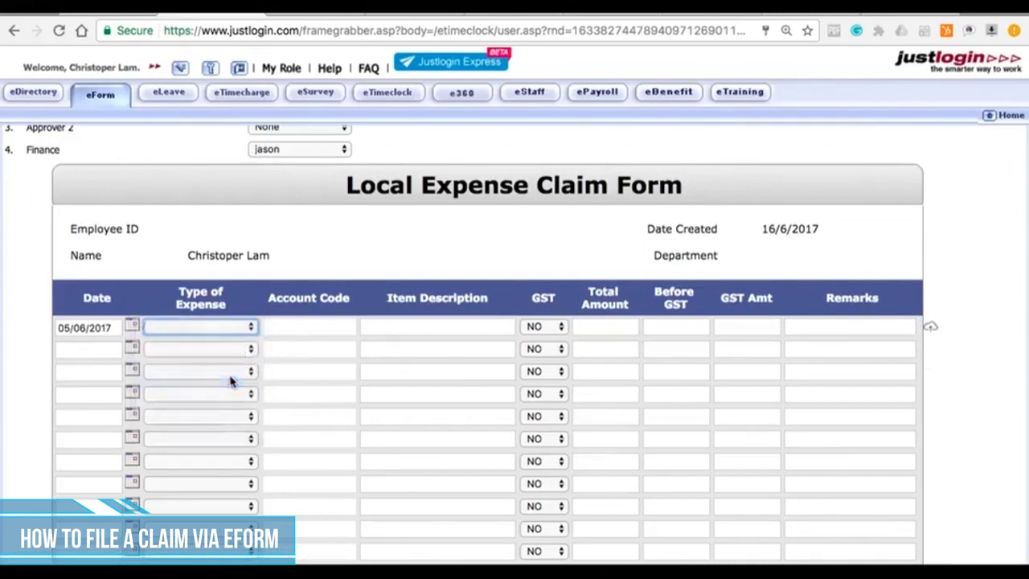
# Step: Enter 'Sore Throat' as the row's description and 70 as its total amount
pyautogui.click(410, 325)
pyautogui.write('S')
pyautogui.press('BackSpace')
pyautogui.write('So')
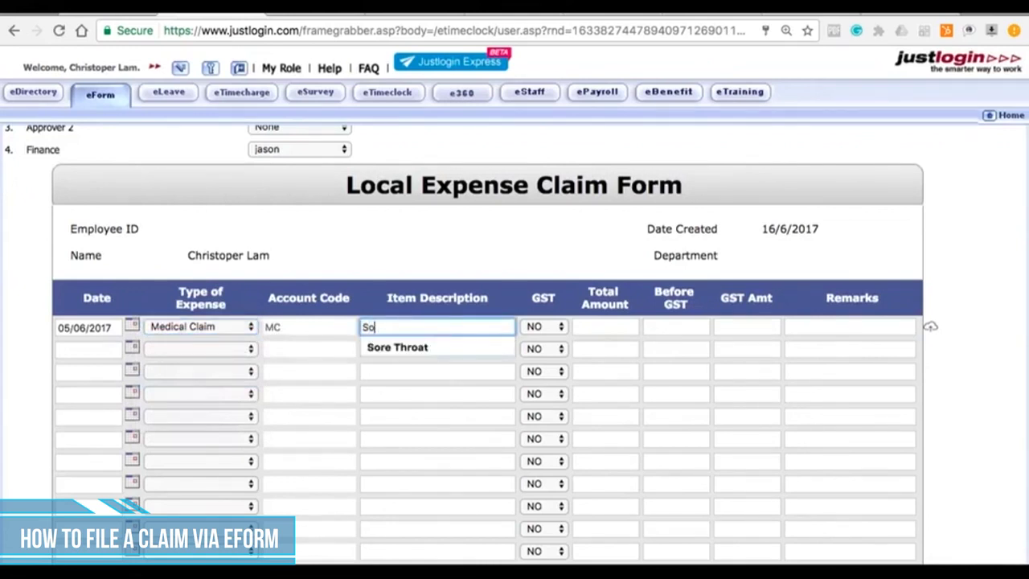
pyautogui.write('r')
pyautogui.press('Down')
pyautogui.press('Return')
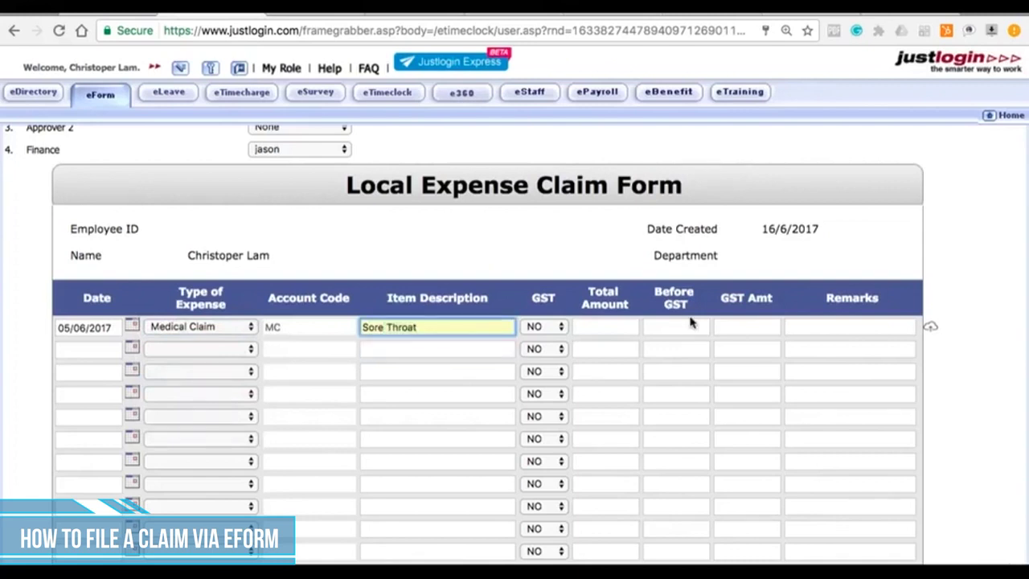
pyautogui.click(623, 328)
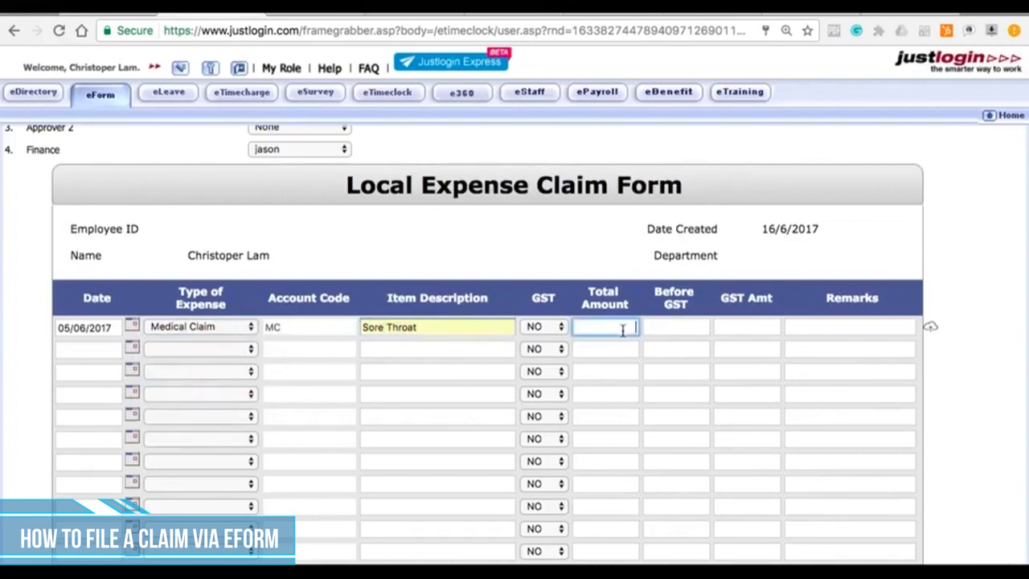
pyautogui.write('70')
# Step: Try attaching 'medical claim.png' to the row, which is rejected for the space in its name
pyautogui.click(931, 333)
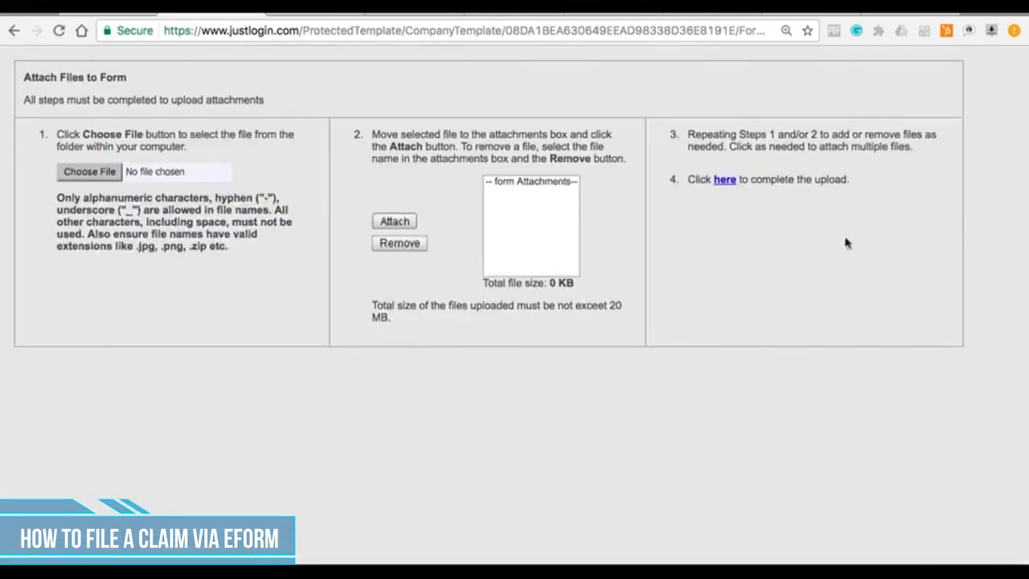
pyautogui.click(508, 46)
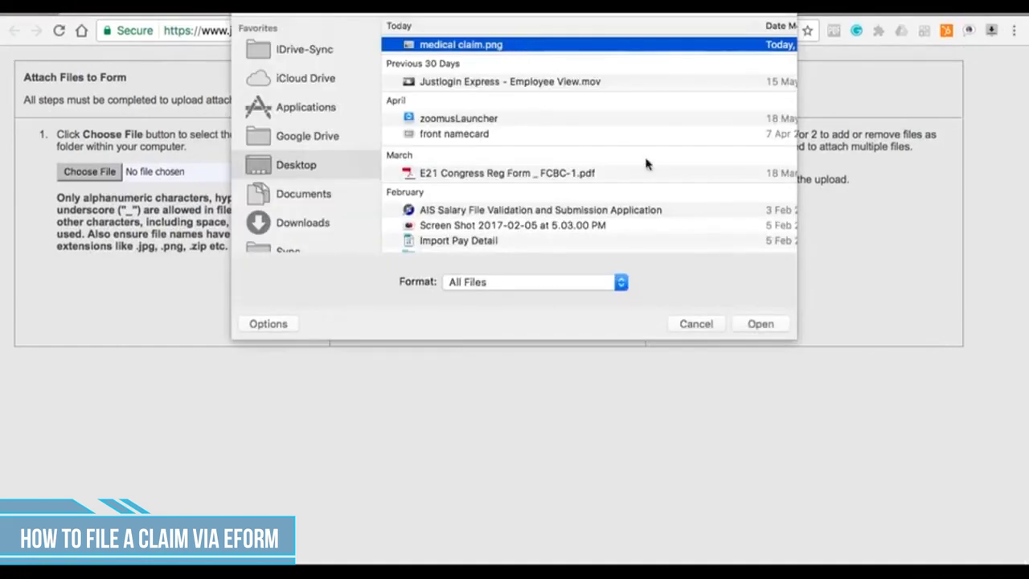
pyautogui.click(760, 324)
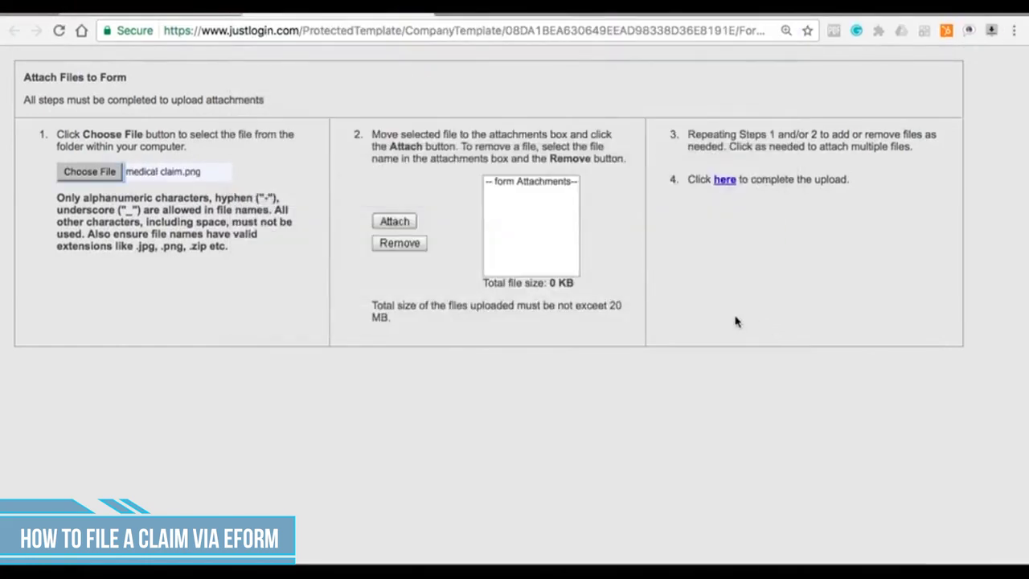
pyautogui.click(394, 223)
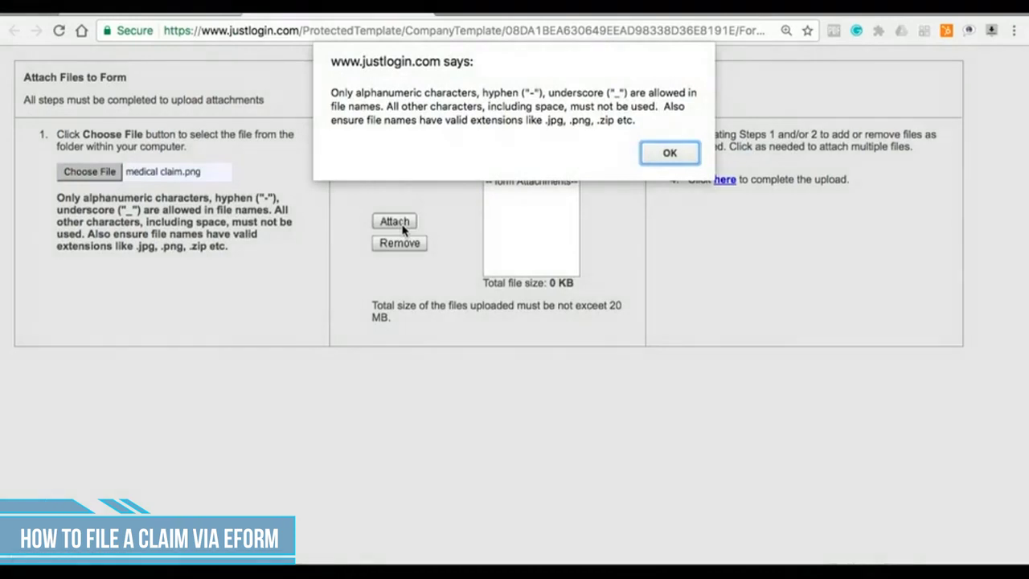
pyautogui.click(669, 155)
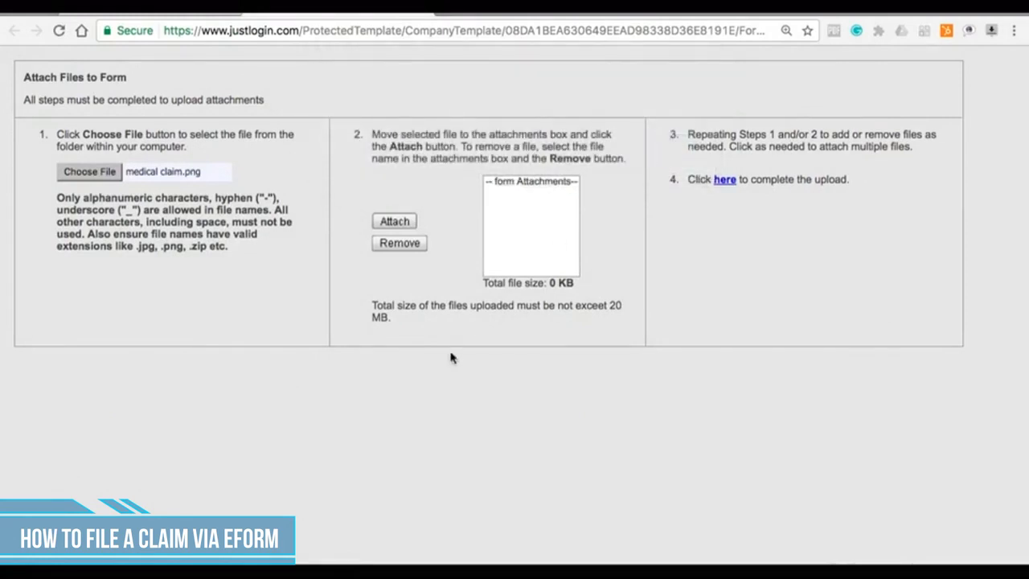
# Step: Attach the correctly named receipt medicalclaim.png instead
pyautogui.click(101, 177)
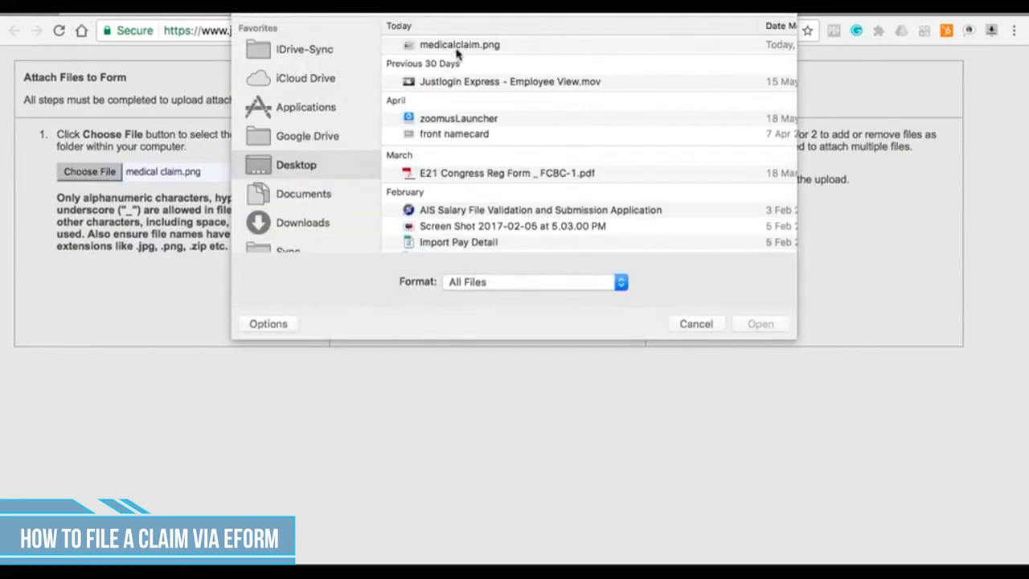
pyautogui.click(459, 46)
pyautogui.click(759, 325)
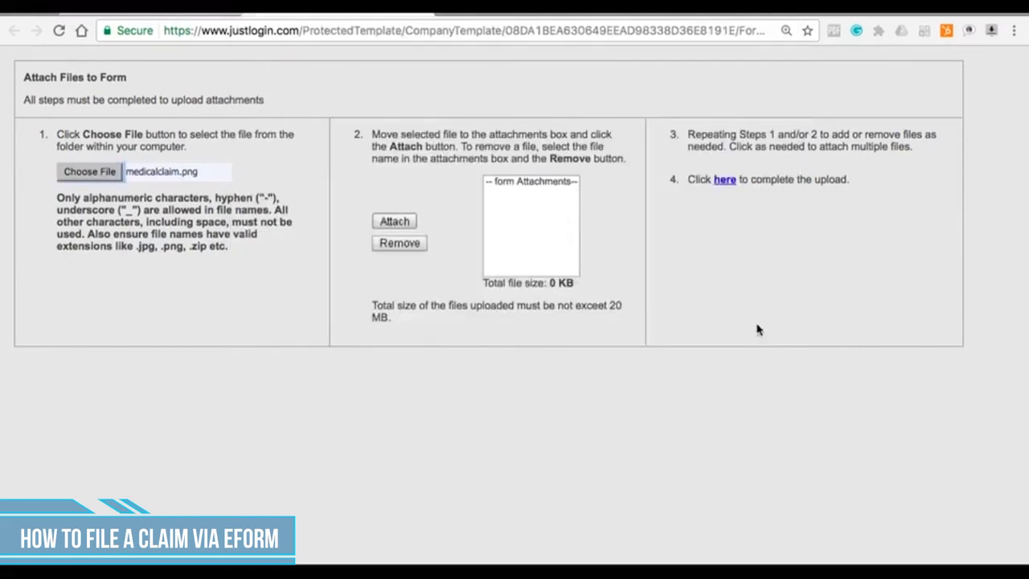
pyautogui.click(394, 222)
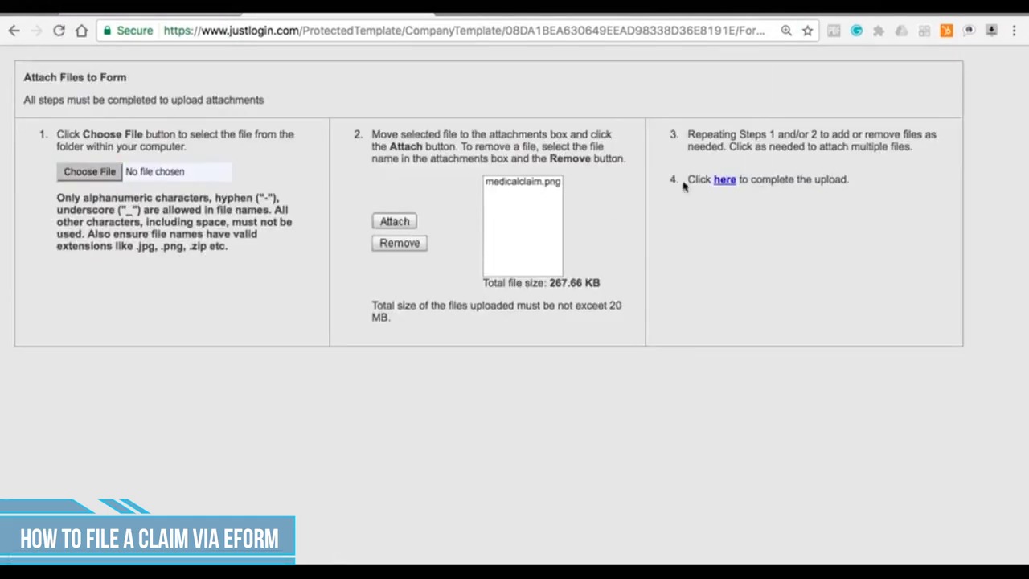
# Step: Back on the claim, recalculate the totals and save the form as a draft
pyautogui.click(732, 180)
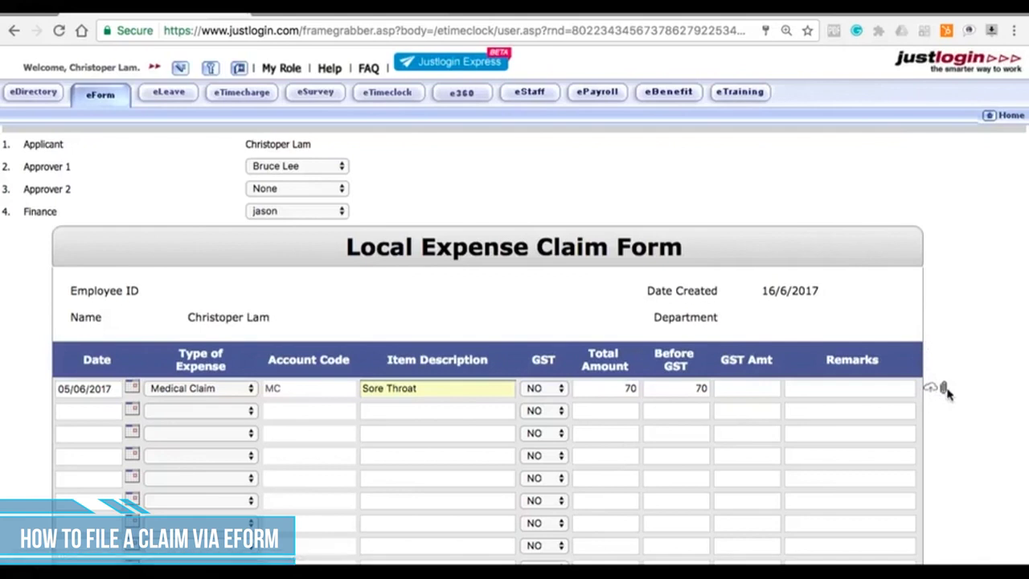
pyautogui.scroll(-5, 868, 406)
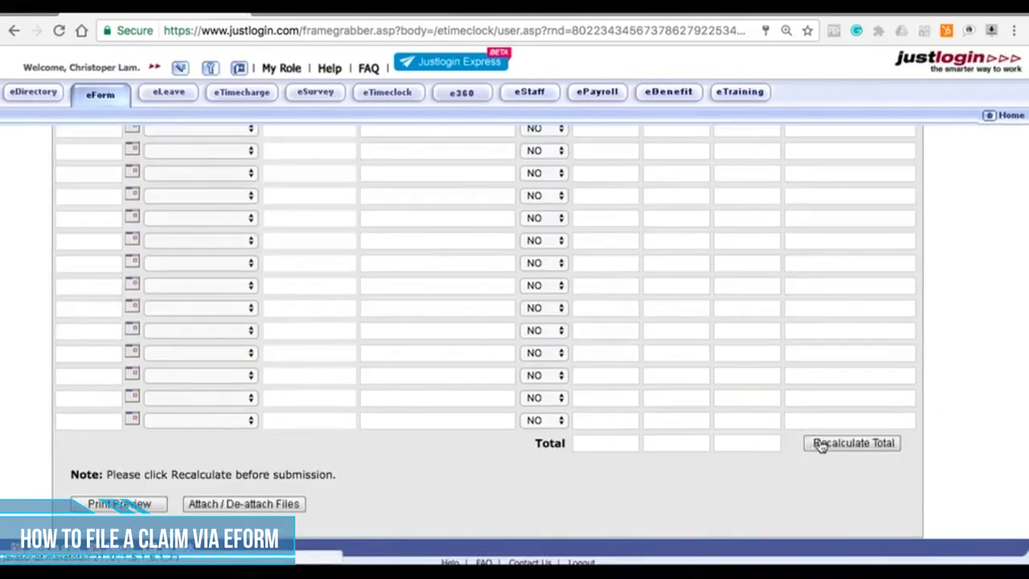
pyautogui.click(822, 447)
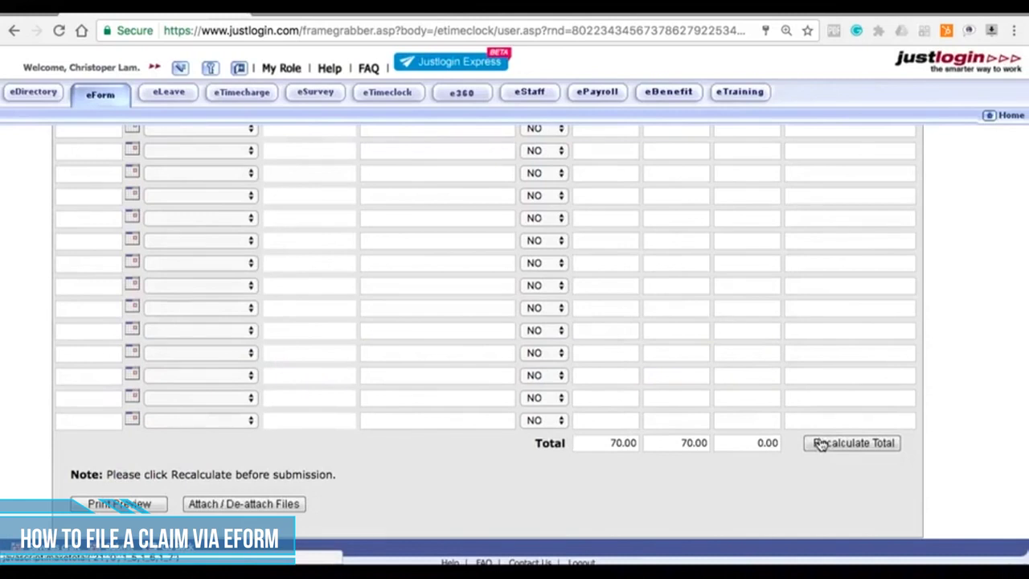
pyautogui.scroll(-3, 822, 447)
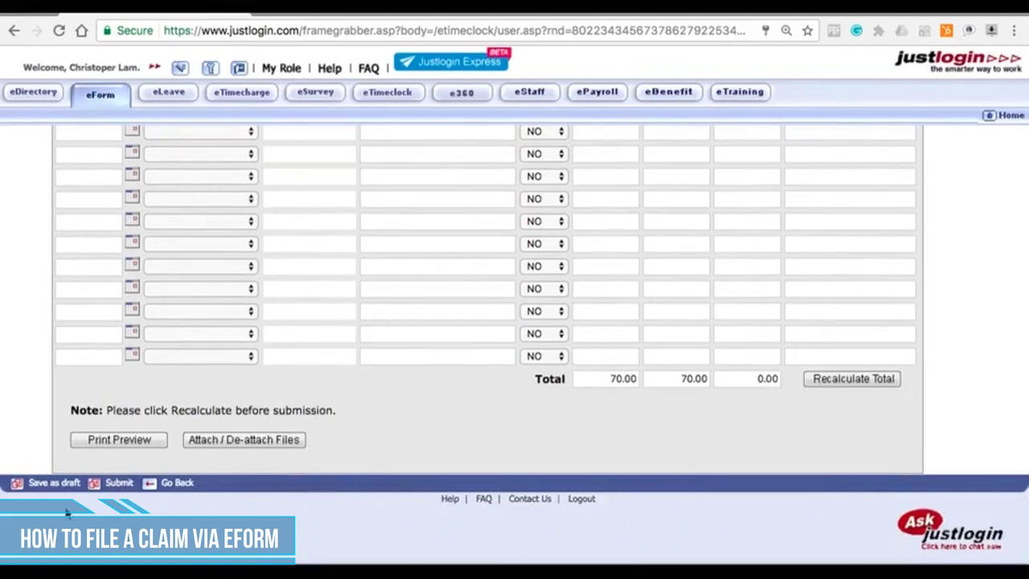
pyautogui.click(47, 483)
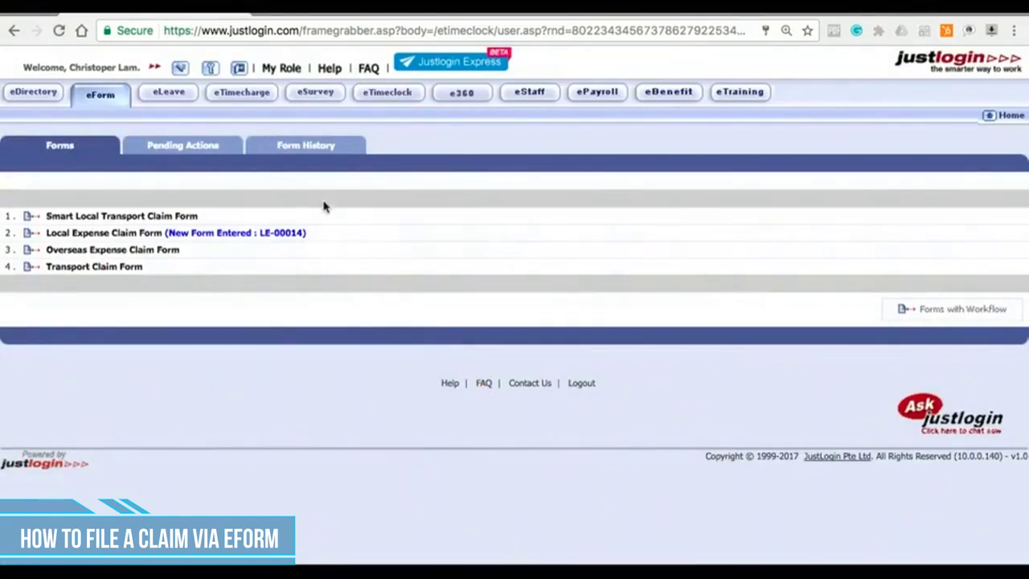
pyautogui.click(214, 144)
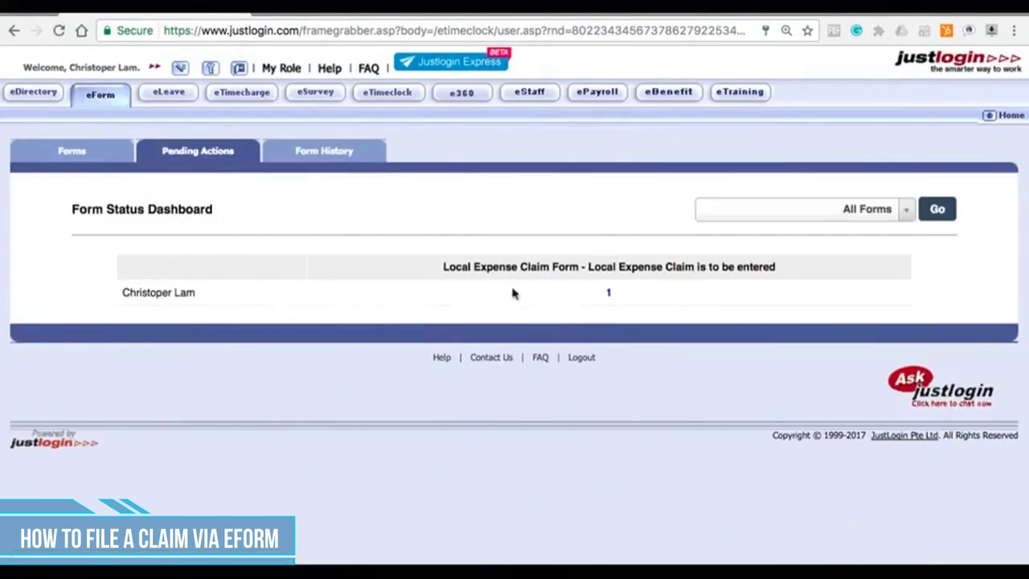
pyautogui.click(609, 296)
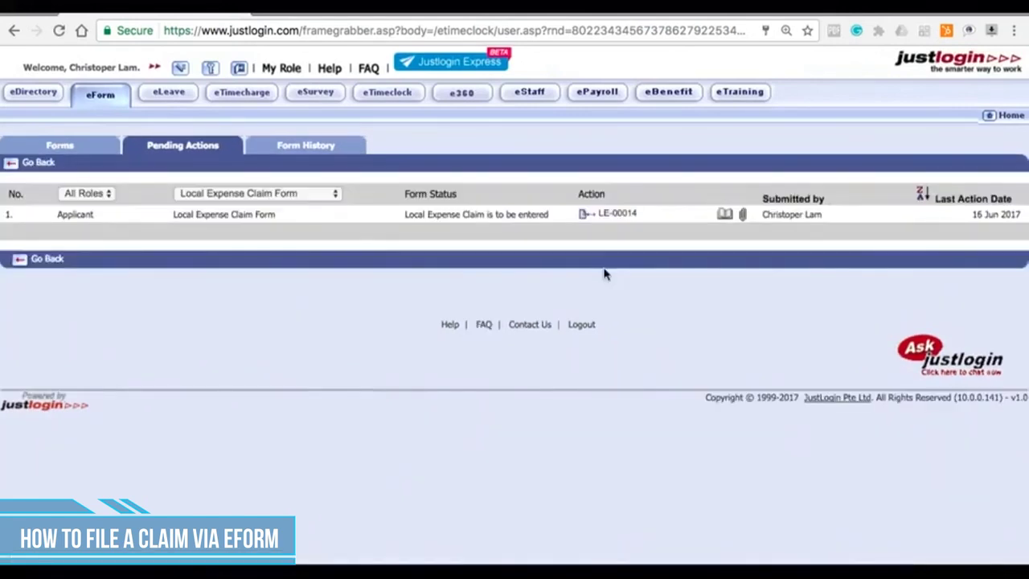
pyautogui.click(587, 224)
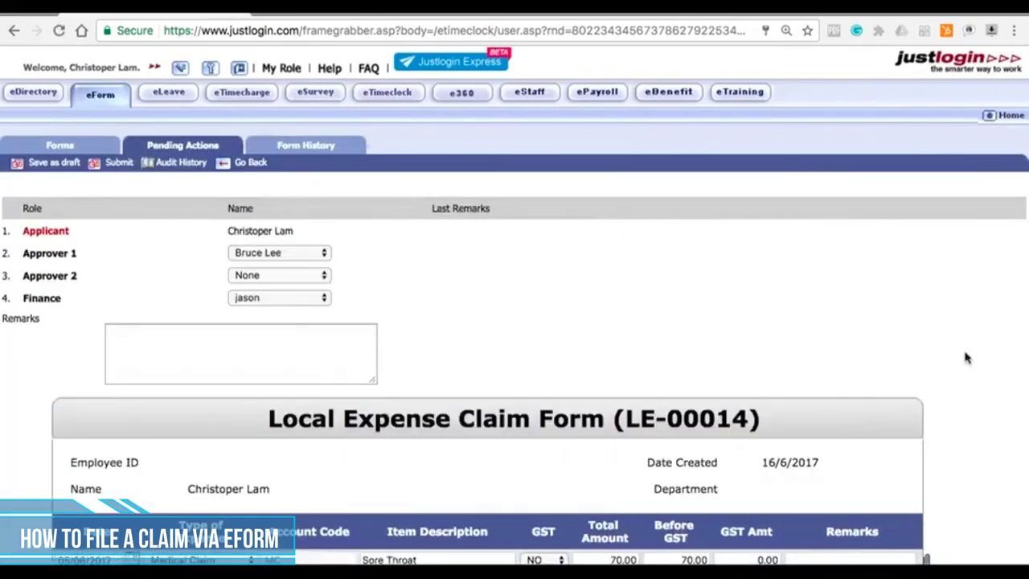
pyautogui.scroll(-5, 967, 358)
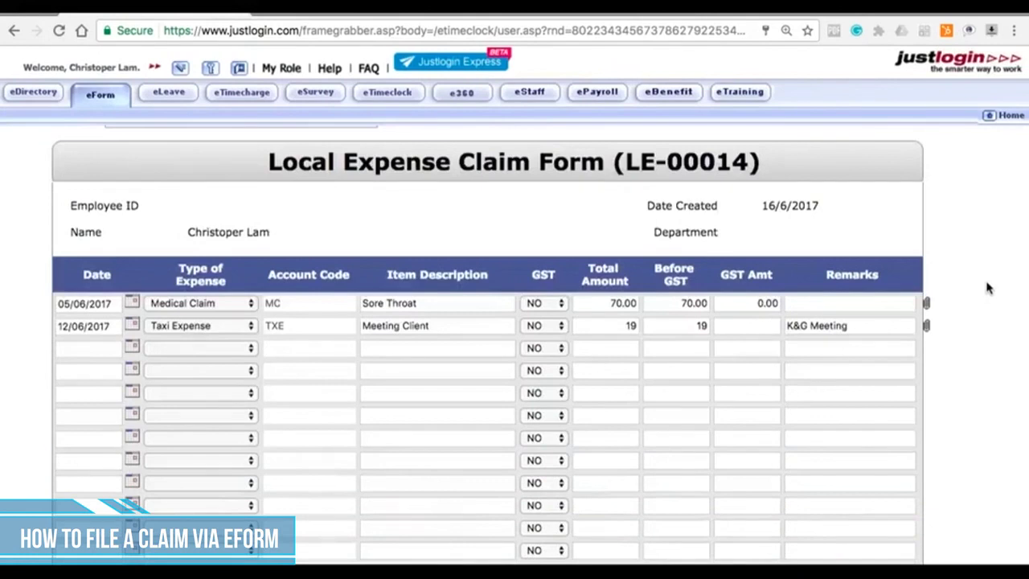
pyautogui.scroll(-3, 988, 288)
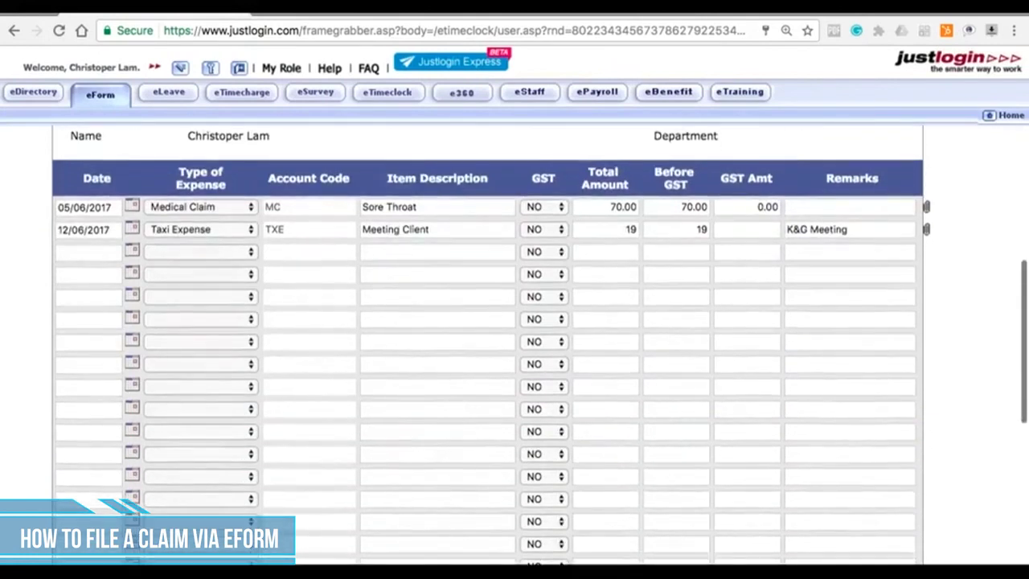
pyautogui.scroll(-4, 490, 344)
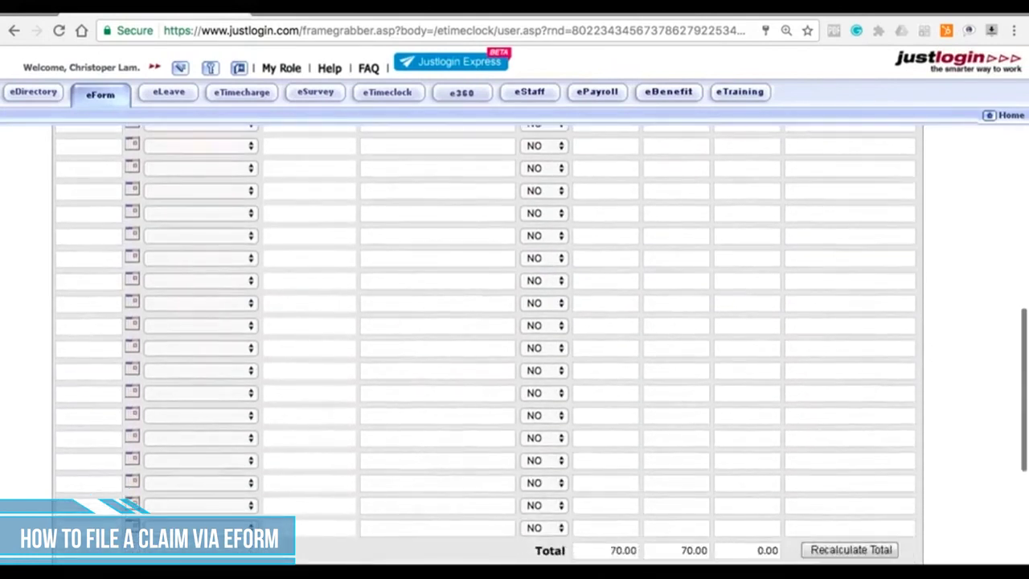
pyautogui.scroll(-3, 842, 426)
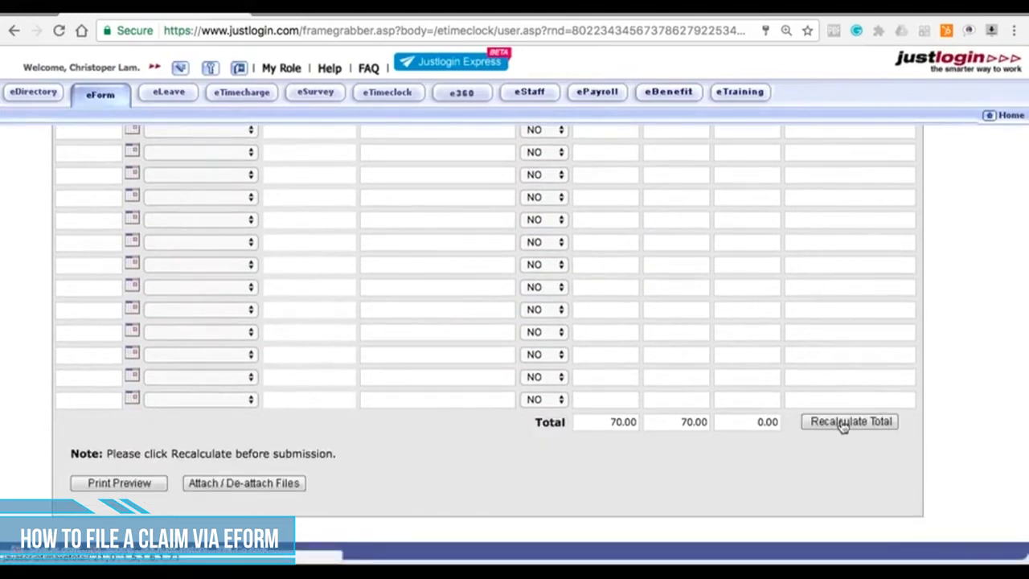
pyautogui.click(842, 426)
pyautogui.scroll(-2, 932, 421)
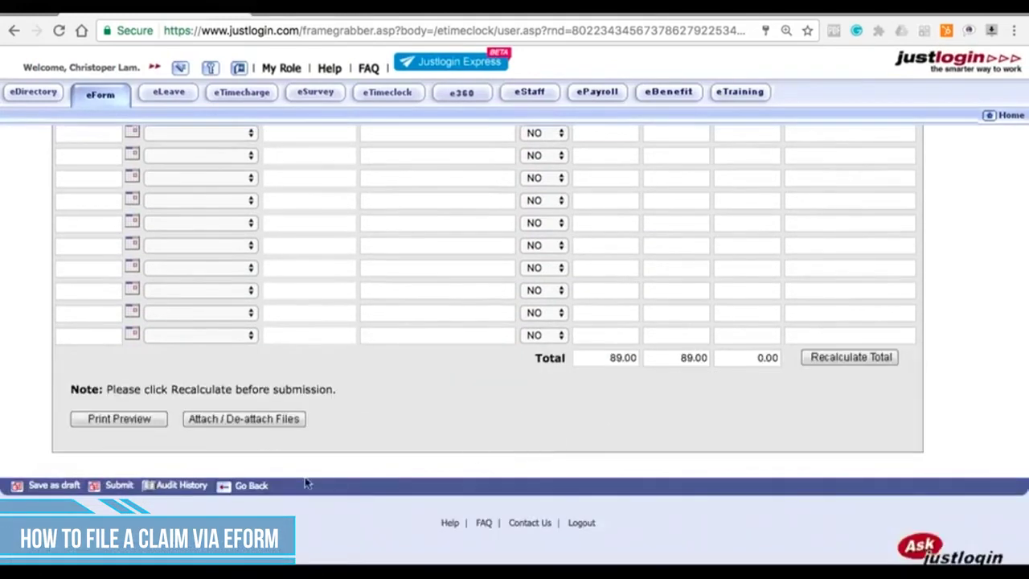
pyautogui.click(119, 488)
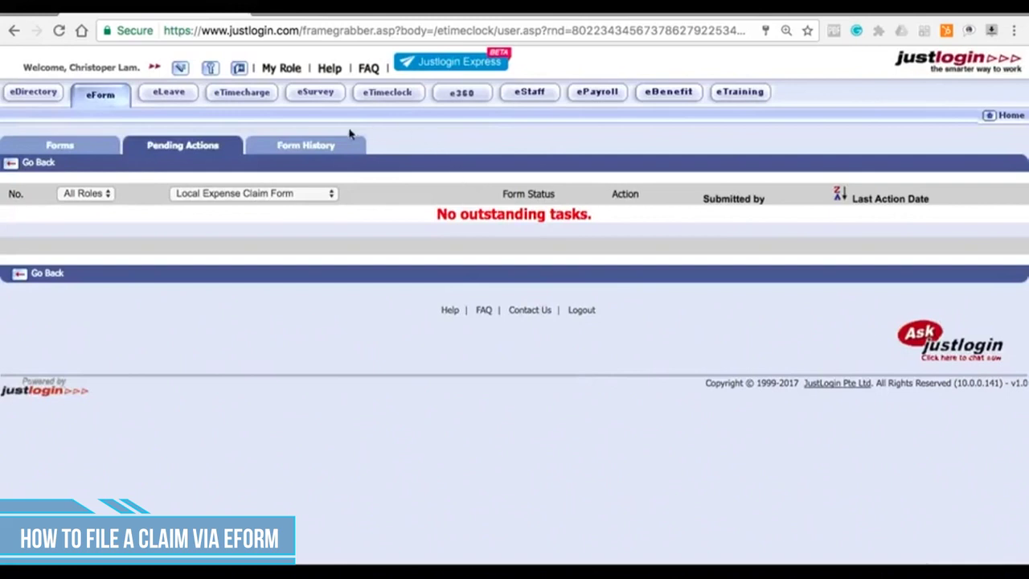
pyautogui.click(329, 148)
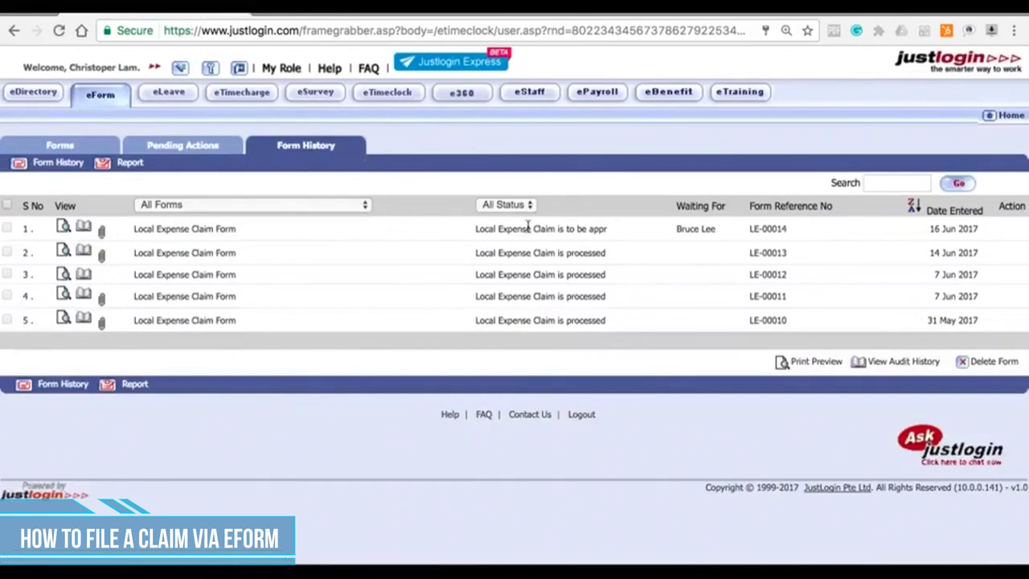
pyautogui.moveTo(495, 226); pyautogui.dragTo(618, 246)
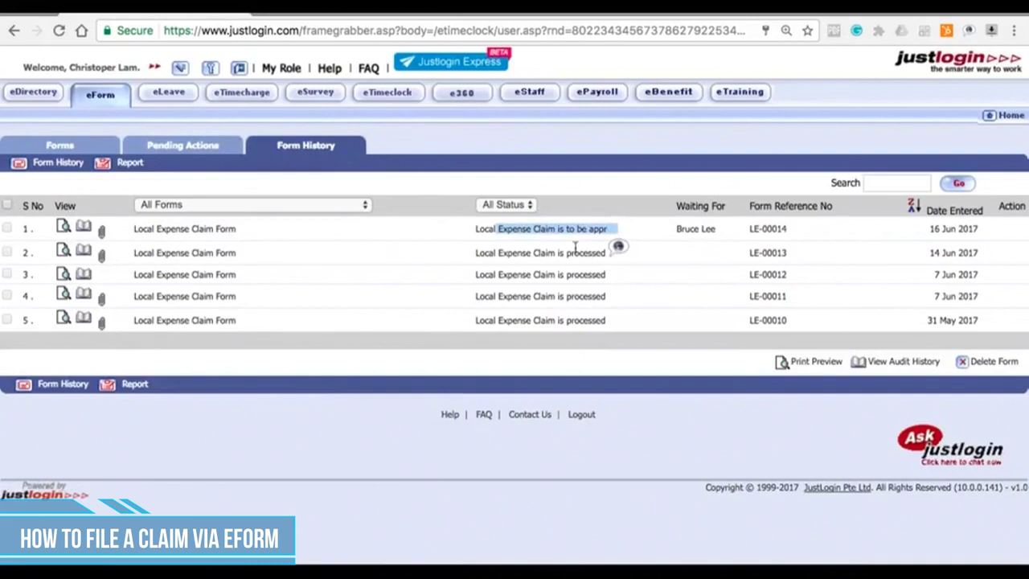
pyautogui.click(679, 229)
pyautogui.moveTo(680, 229); pyautogui.dragTo(722, 229)
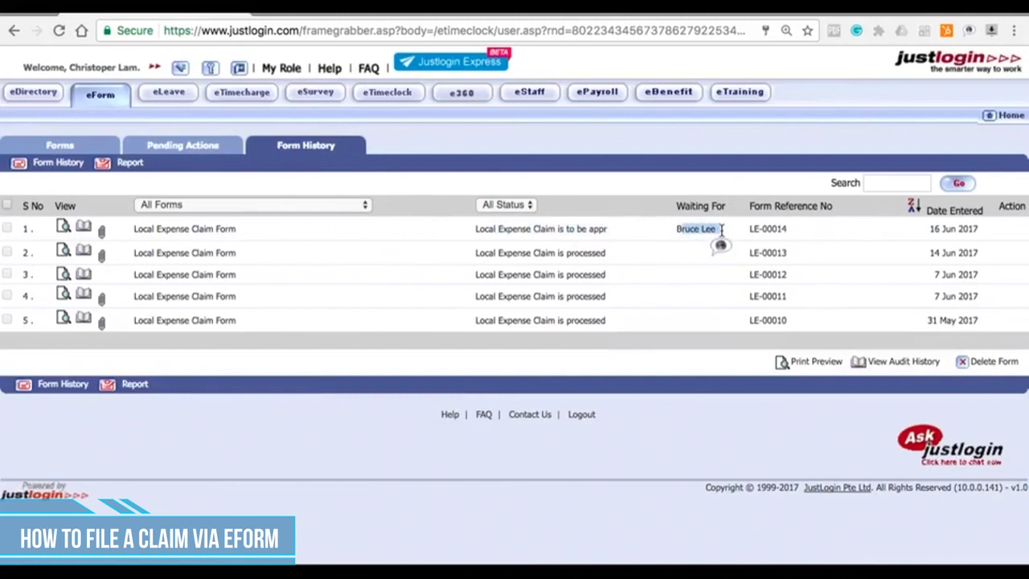
# Step: Refresh the history to follow it through reimbursement to 'Local Expense Claim is processed'
pyautogui.click(328, 152)
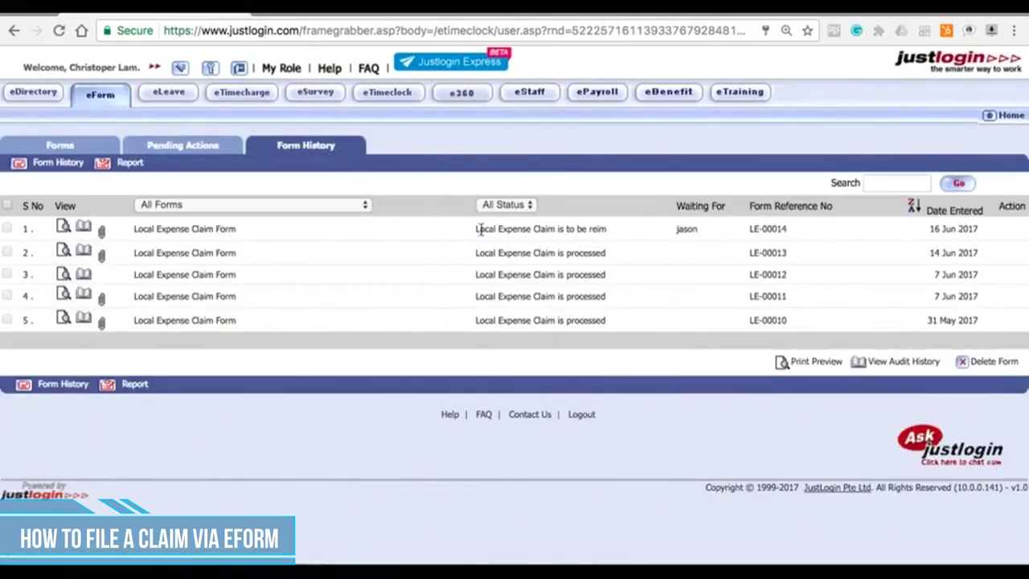
pyautogui.moveTo(478, 230); pyautogui.dragTo(602, 248)
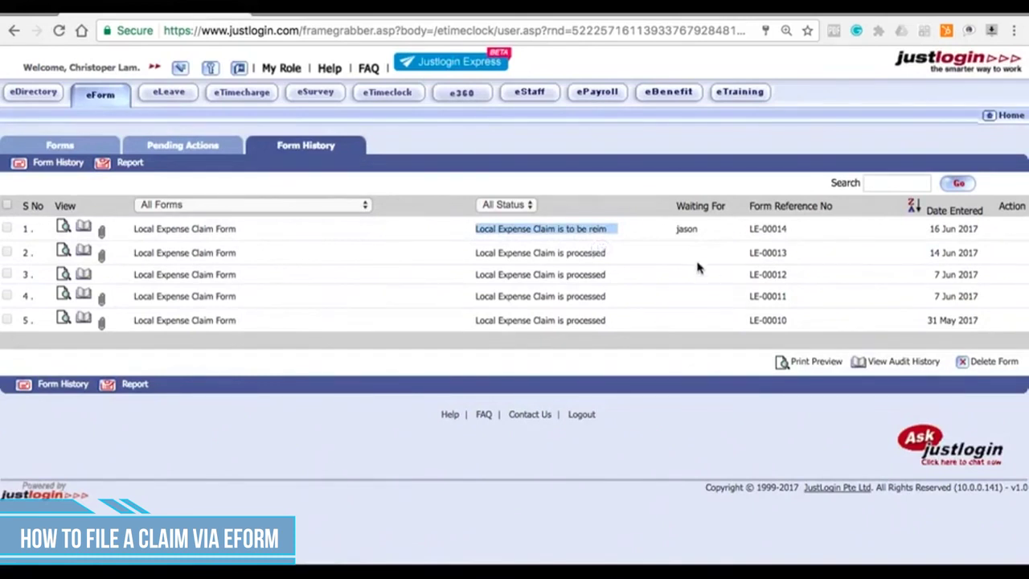
pyautogui.click(677, 231)
pyautogui.moveTo(677, 232); pyautogui.dragTo(702, 231)
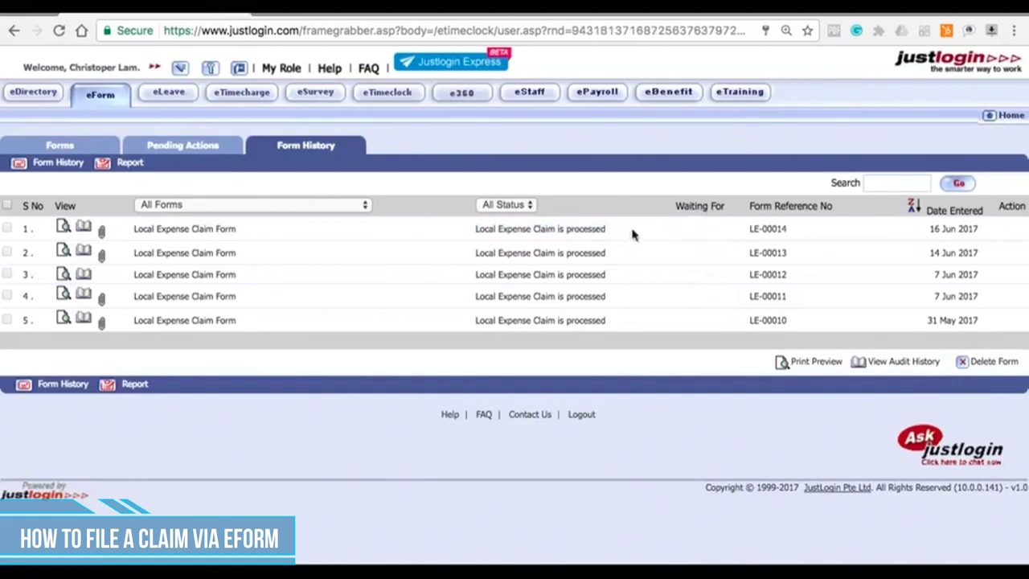
pyautogui.moveTo(476, 230); pyautogui.dragTo(618, 230)
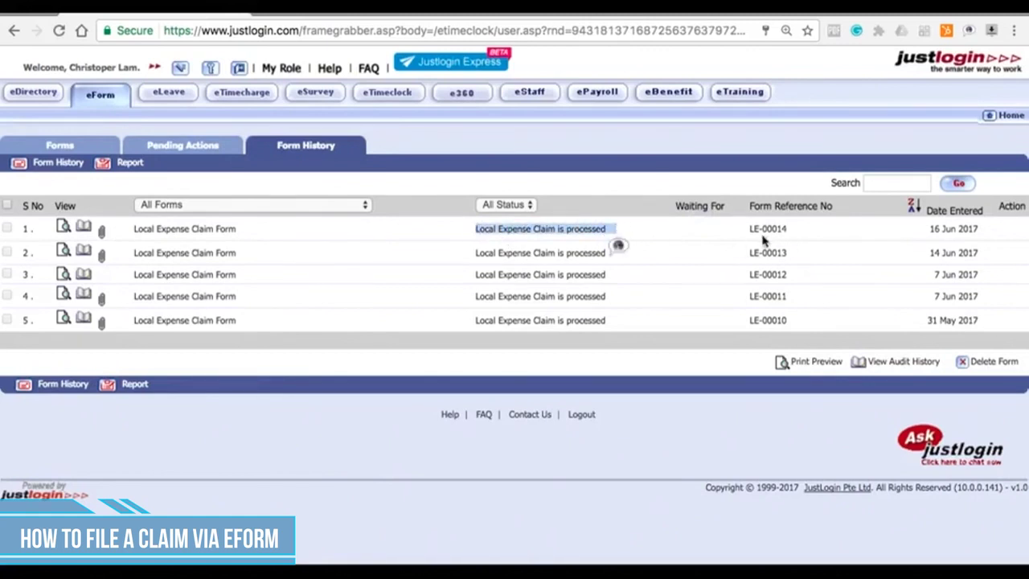
pyautogui.moveTo(748, 230); pyautogui.dragTo(802, 240)
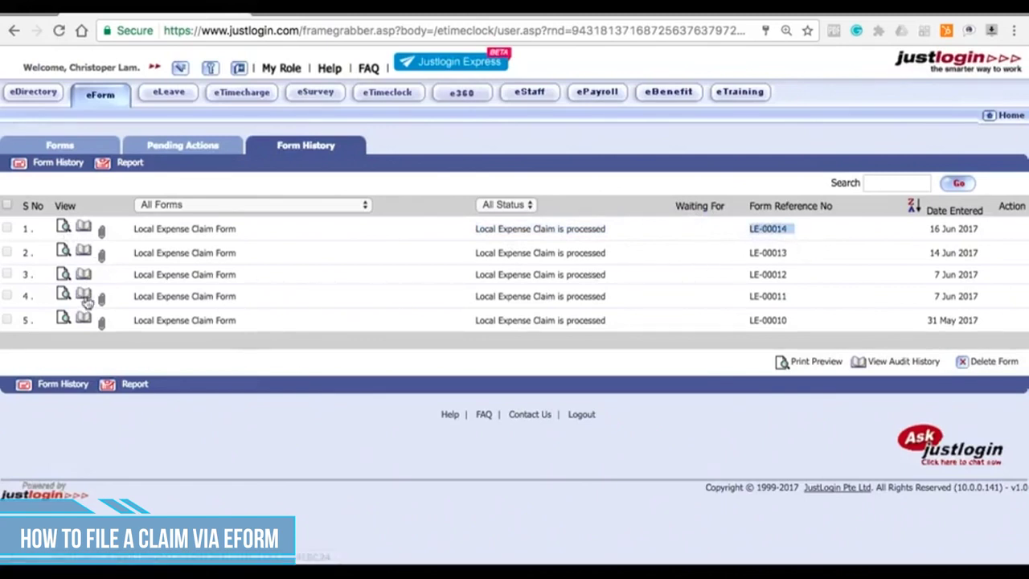
pyautogui.click(63, 229)
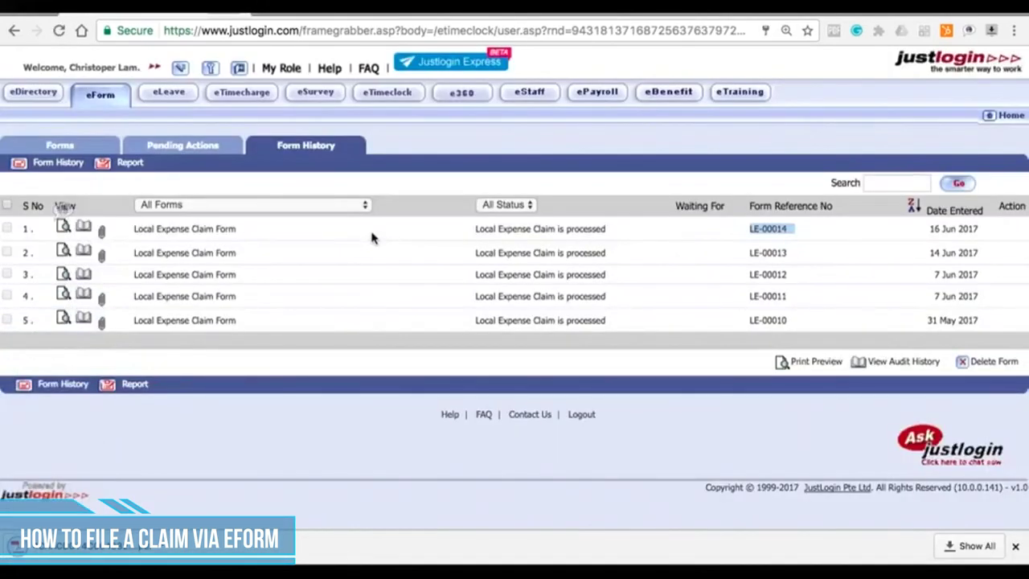
pyautogui.click(84, 547)
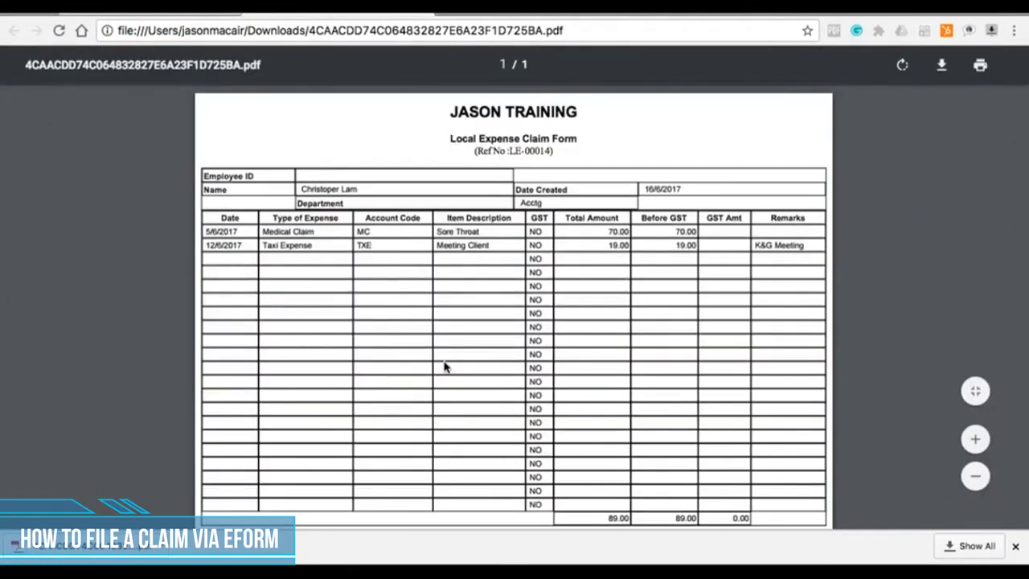
pyautogui.click(158, 13)
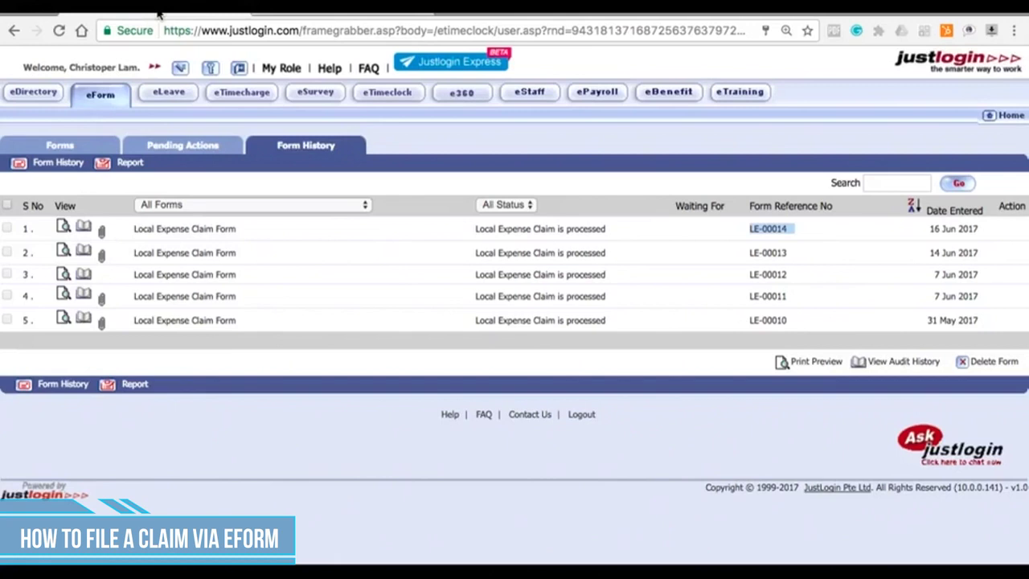
pyautogui.click(89, 229)
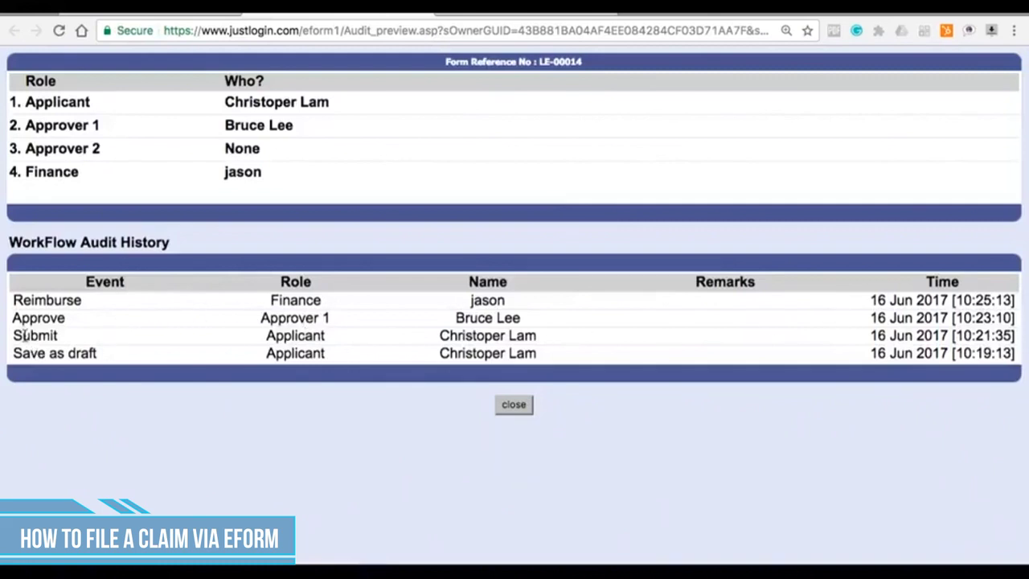
pyautogui.click(524, 406)
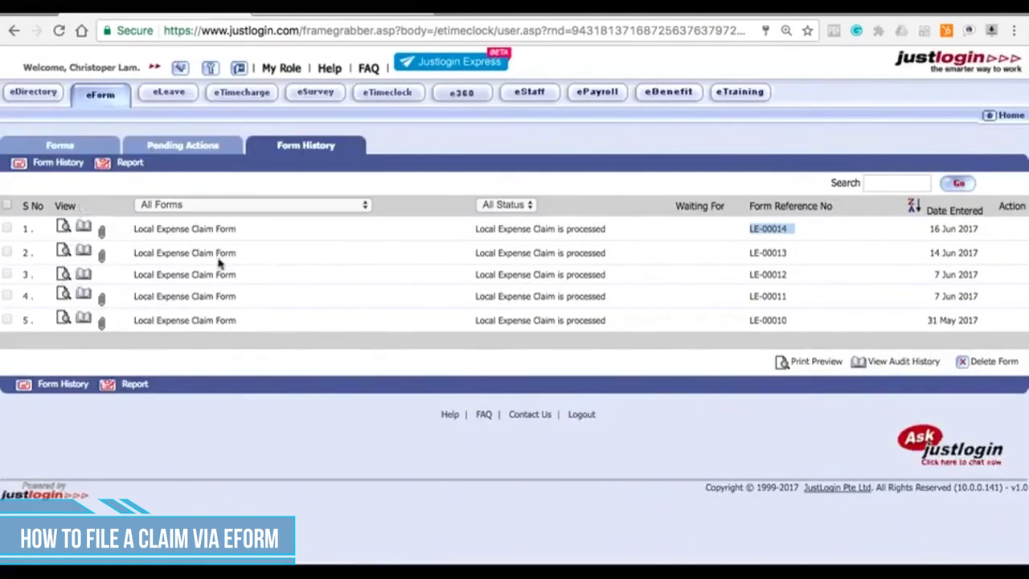
pyautogui.click(102, 236)
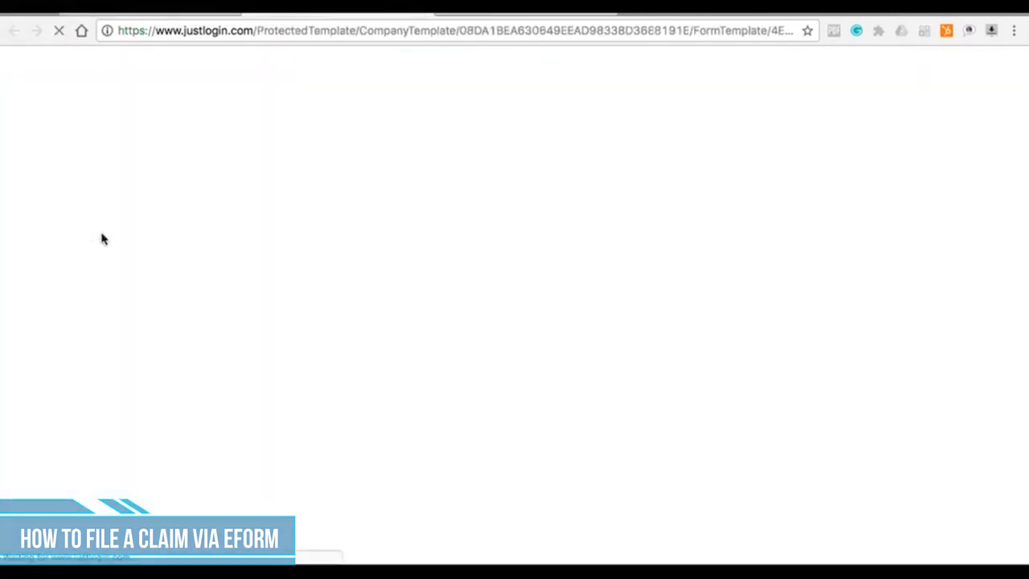
pyautogui.click(86, 75)
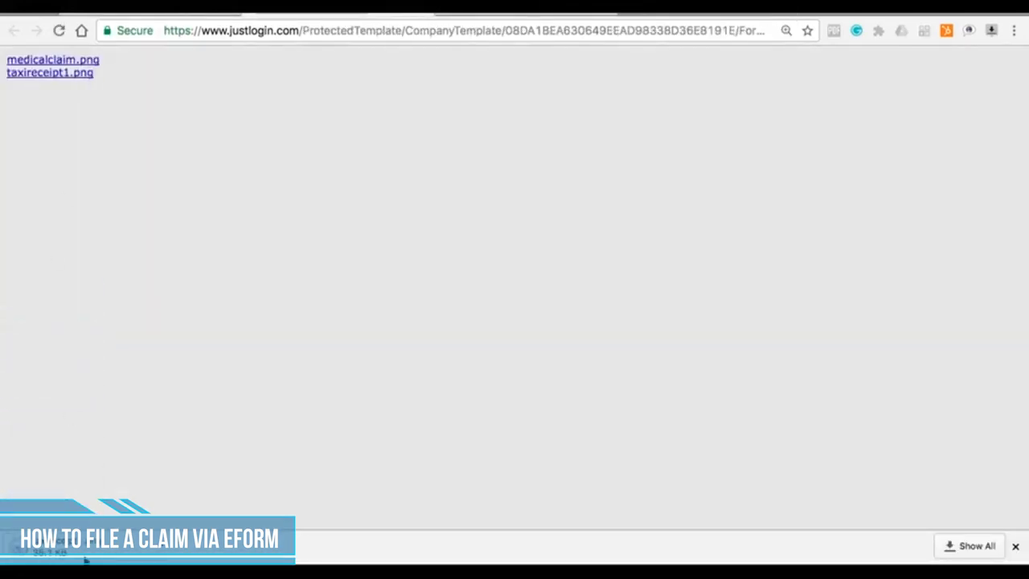